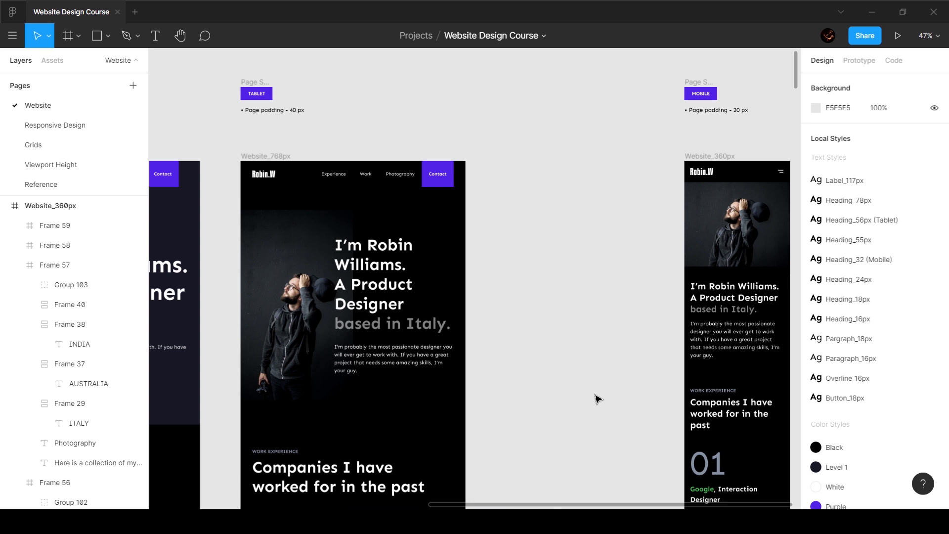
Place a copy of the Website_1440 page's Nav Bar on the empty canvas beside the design notes
scroll(598, 398, "left", 10)
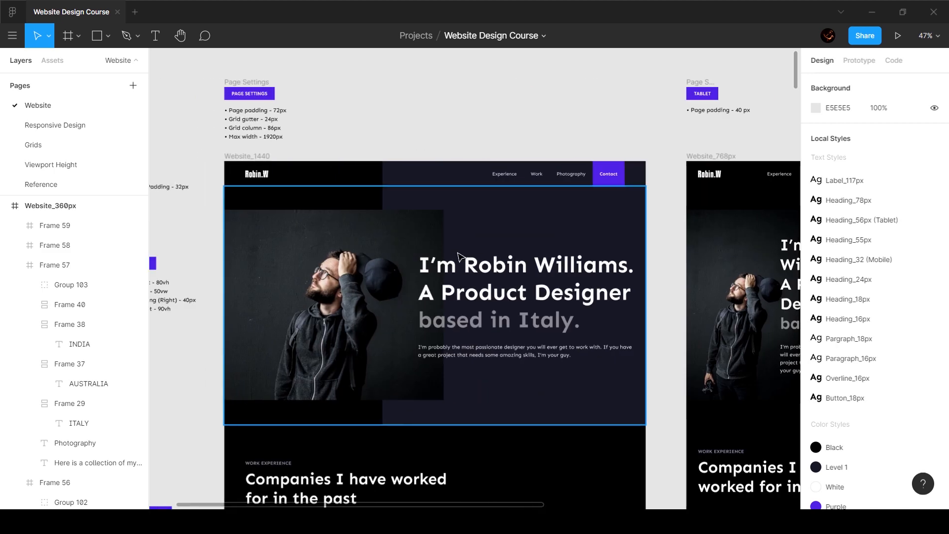
scroll(459, 256, "down", 3)
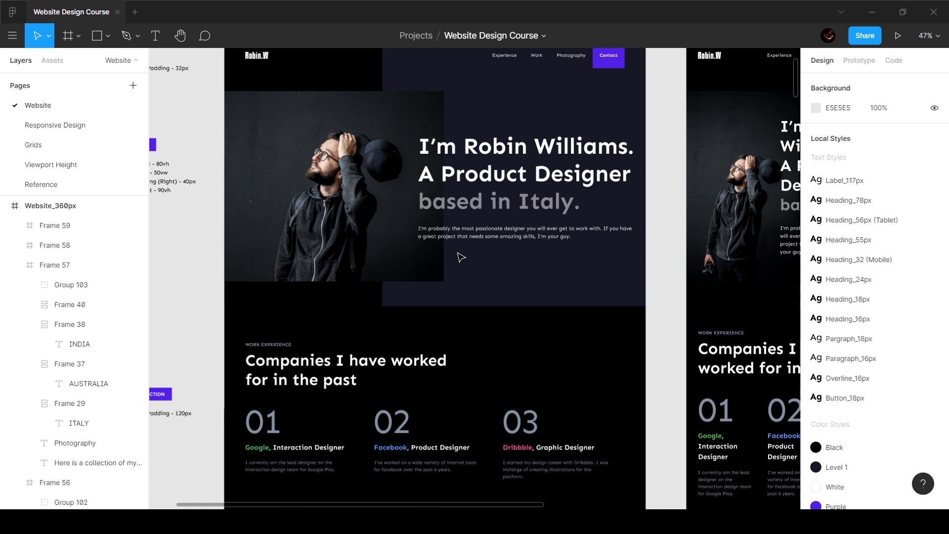
scroll(435, 175, "down", 3)
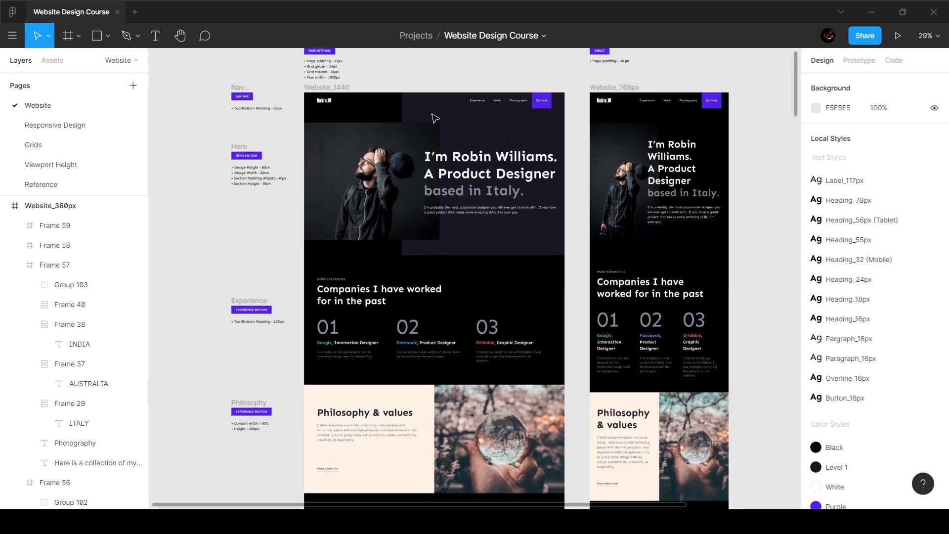
left_click(485, 104)
scroll(482, 102, "left", 5)
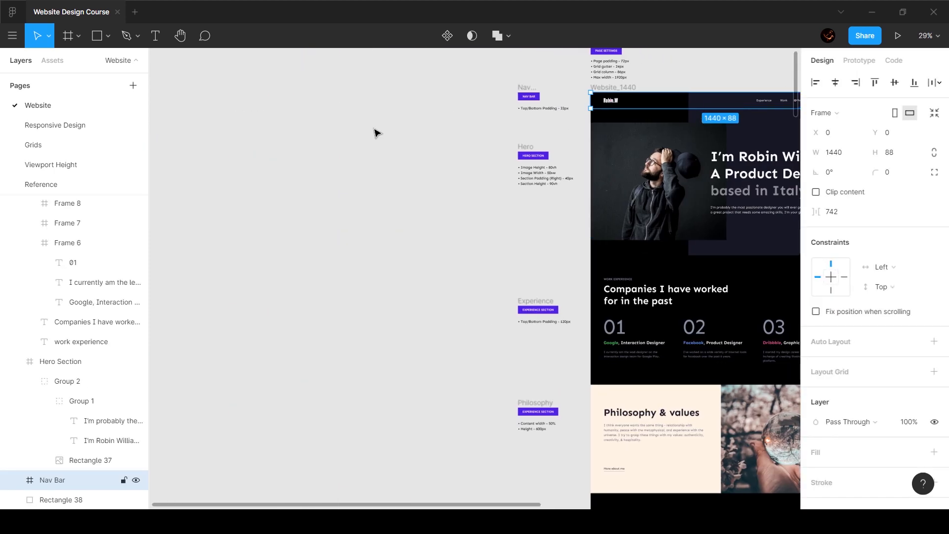
left_click_drag(772, 104, 773, 97)
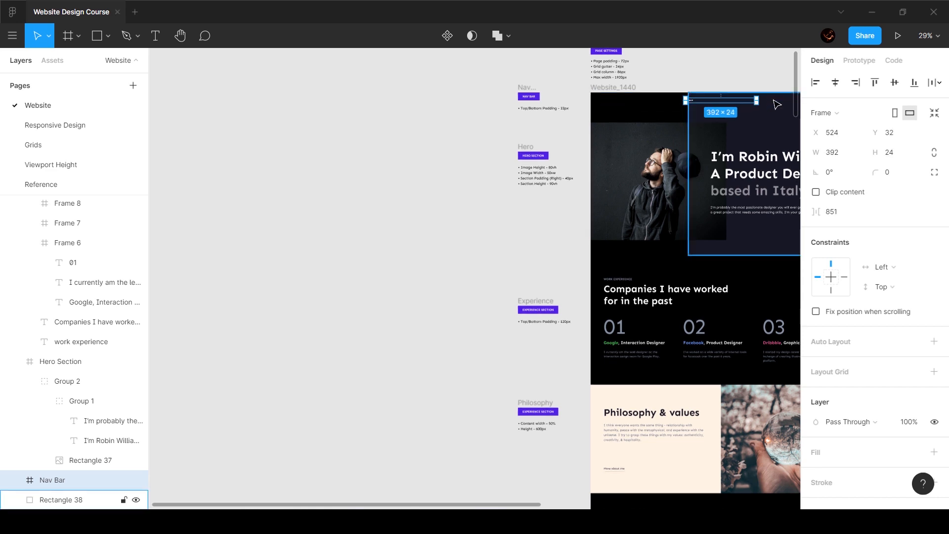
key("ctrl+z")
left_click_drag(634, 104, 250, 106)
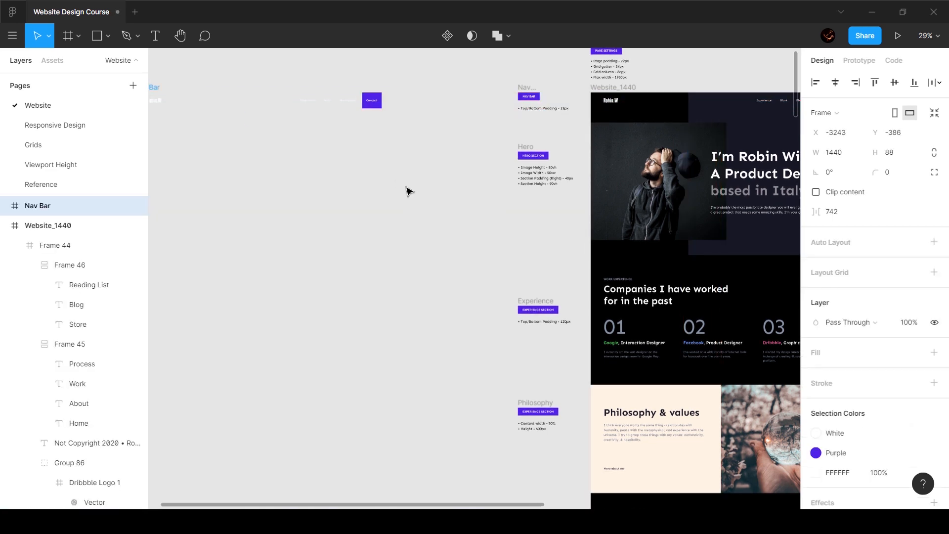
scroll(415, 195, "left", 3)
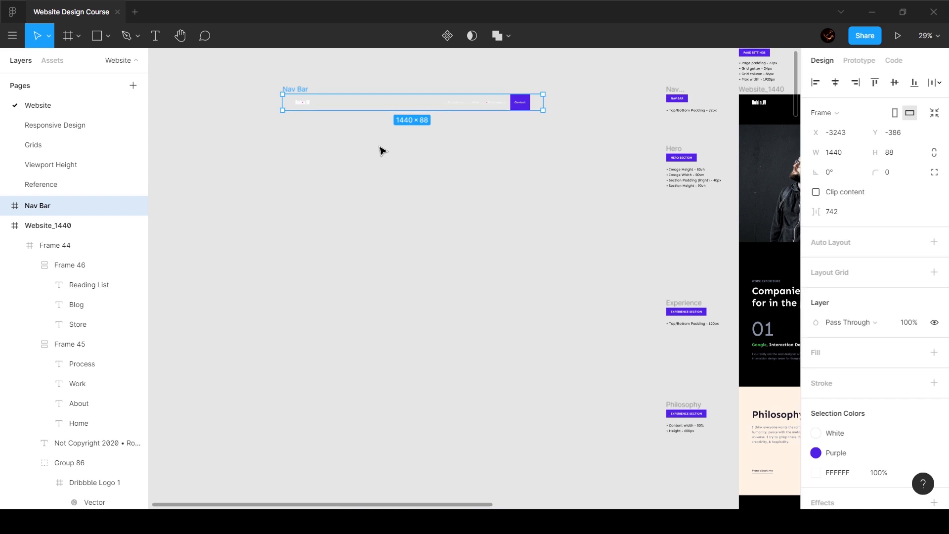
Draw a frame about 2104 × 1712 around the copied Nav Bar
scroll(383, 151, "up", 1)
scroll(383, 151, "right", 1)
key("f")
left_click_drag(167, 76, 547, 385)
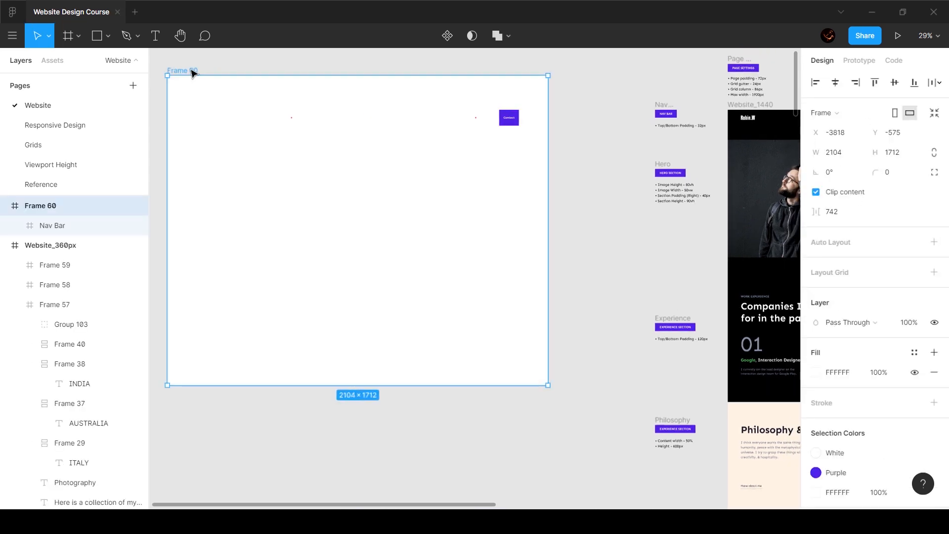
Rename the new frame to Components and apply the Black color style as its fill
key("ctrl+r")
type("C")
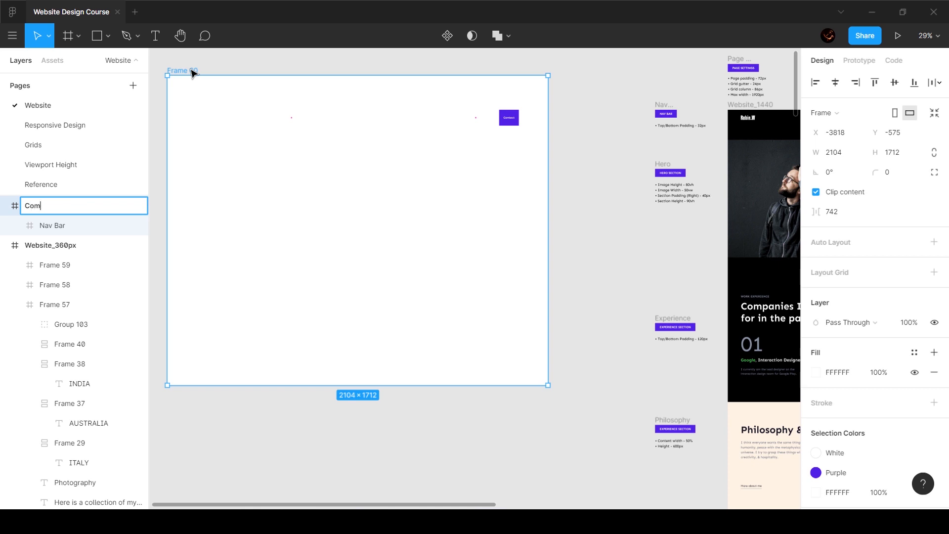
type("omponents")
key("Return")
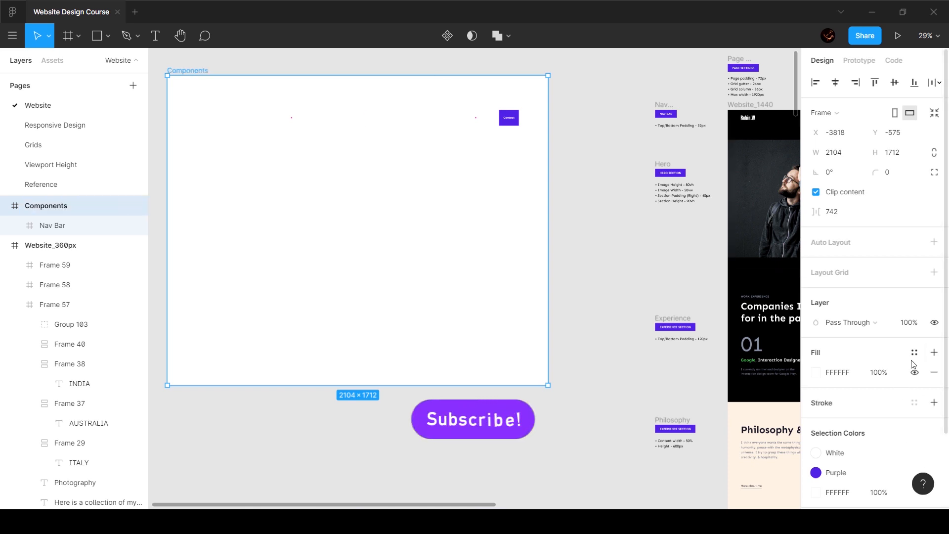
left_click(914, 351)
left_click(826, 396)
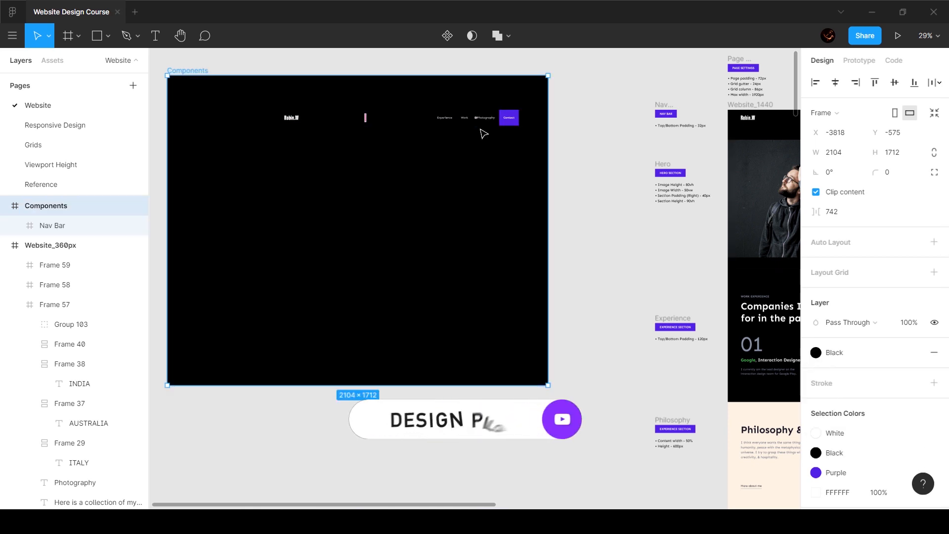
Turn the copied Nav Bar into a component and position it near the upper-left corner of the Components frame
left_click_drag(499, 118, 430, 107)
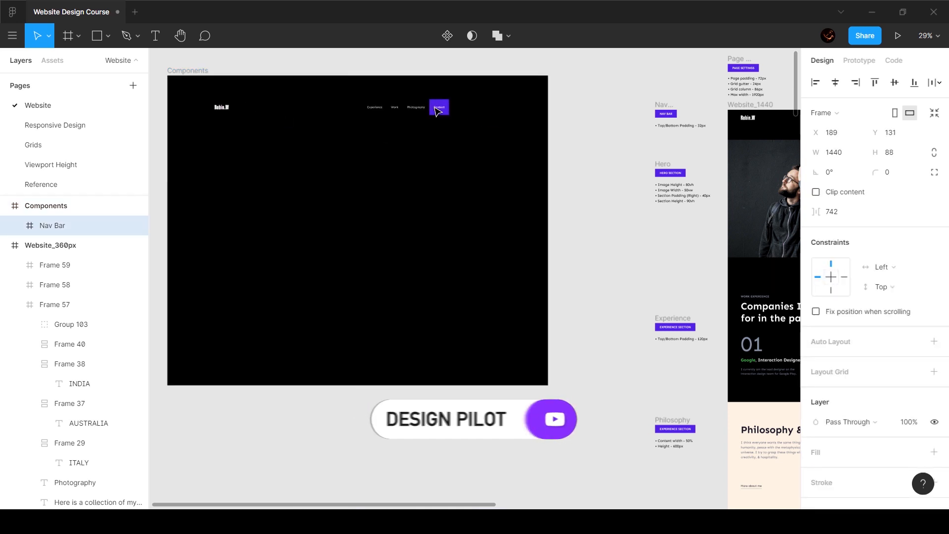
left_click(447, 37)
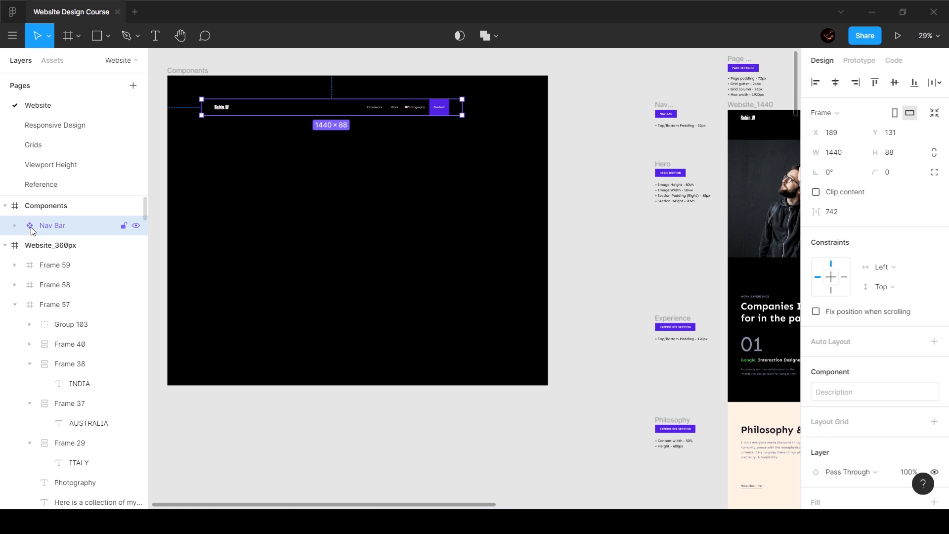
left_click_drag(228, 112, 209, 103)
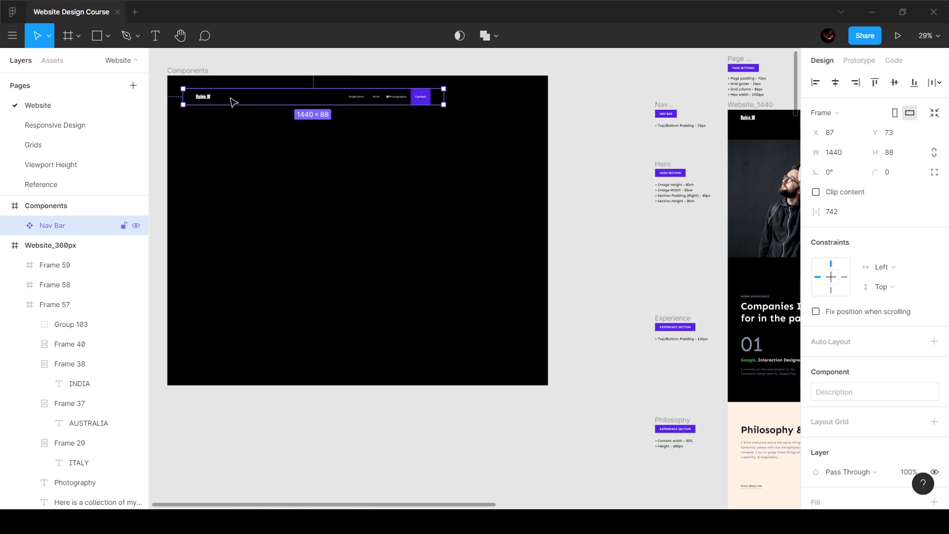
left_click_drag(231, 98, 227, 104)
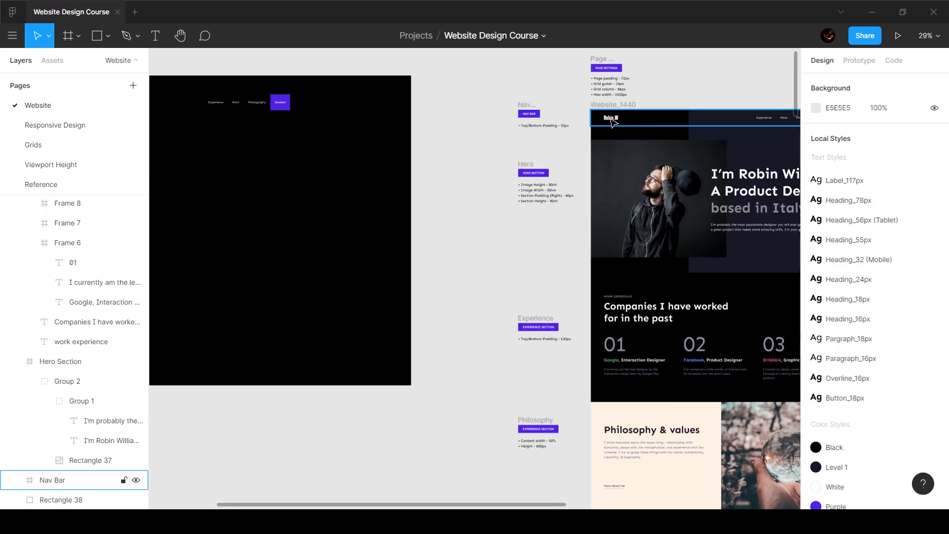
Delete the original Nav Bar from the Website_1440 page and duplicate the Nav Bar component as an instance below the master
left_click(613, 122)
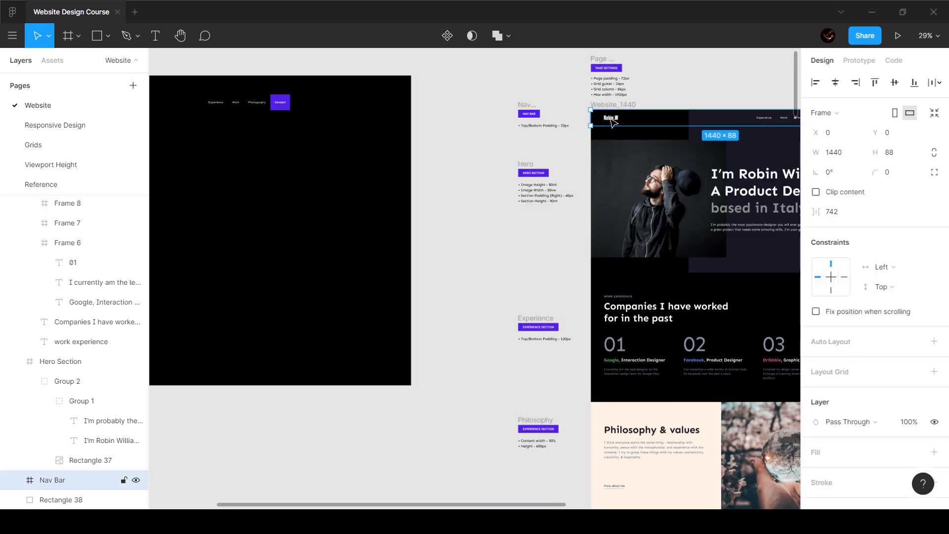
key("Delete")
left_click(271, 109)
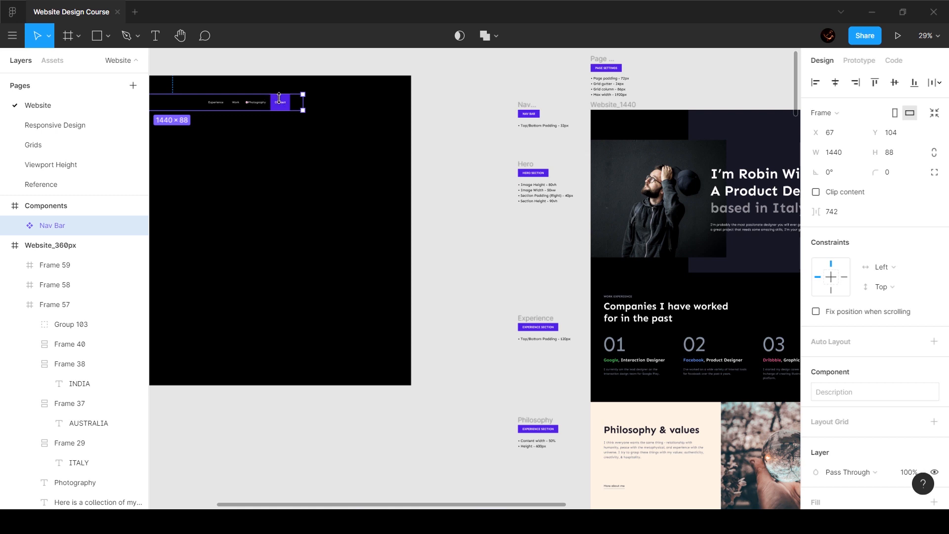
left_click_drag(277, 103, 332, 185, "alt")
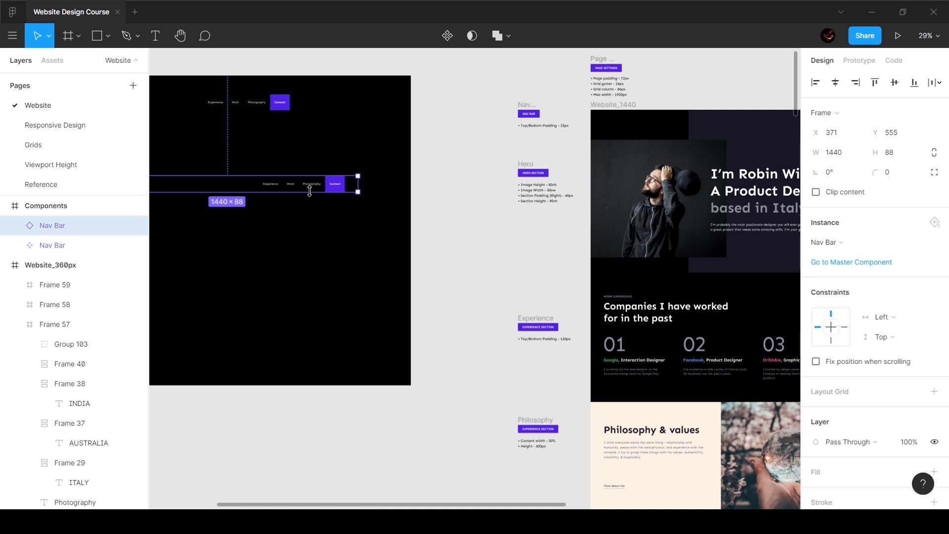
Try overriding the Photography label in the Nav Bar instance with placeholder text, and undo the edit
scroll(346, 188, "left", 5)
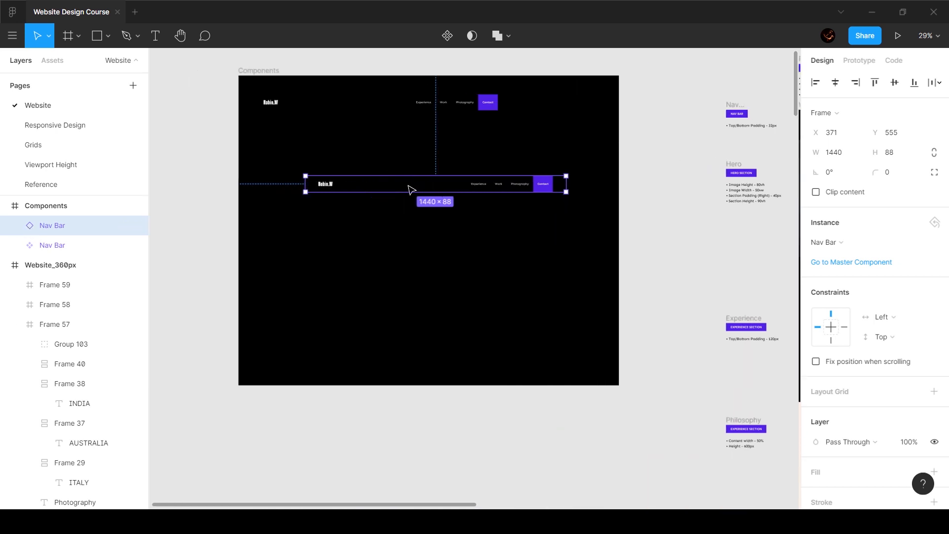
scroll(468, 185, "up", 5)
double_click(502, 192)
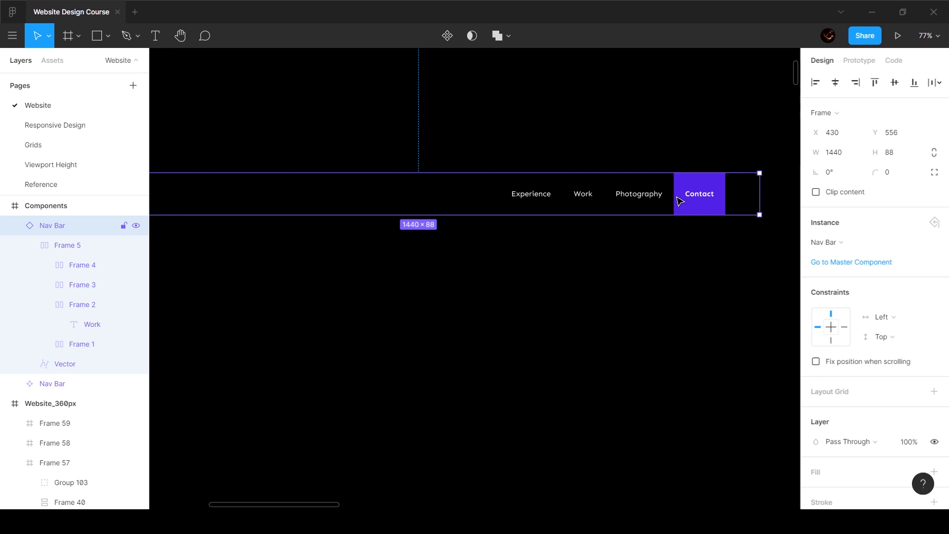
left_click(662, 200)
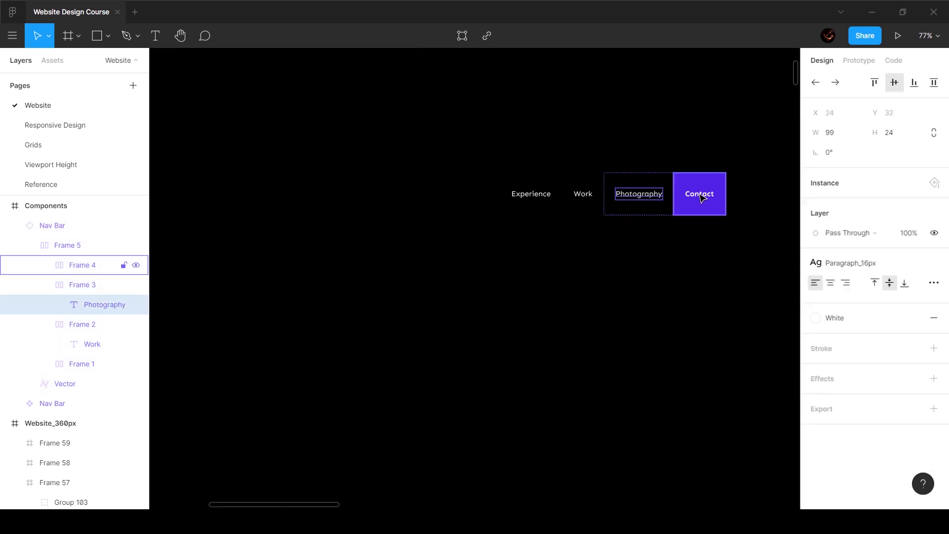
left_click(709, 207)
left_click(641, 199)
key("Return")
type("s")
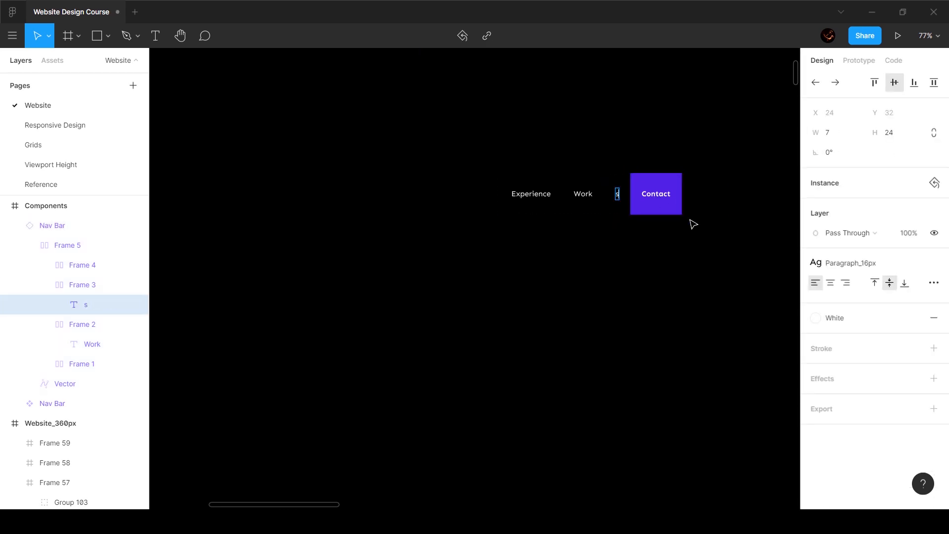
type("dfsdfsdfsdf")
key("BackSpace")
key("BackSpace")
key("BackSpace")
key("BackSpace")
key("BackSpace")
key("BackSpace")
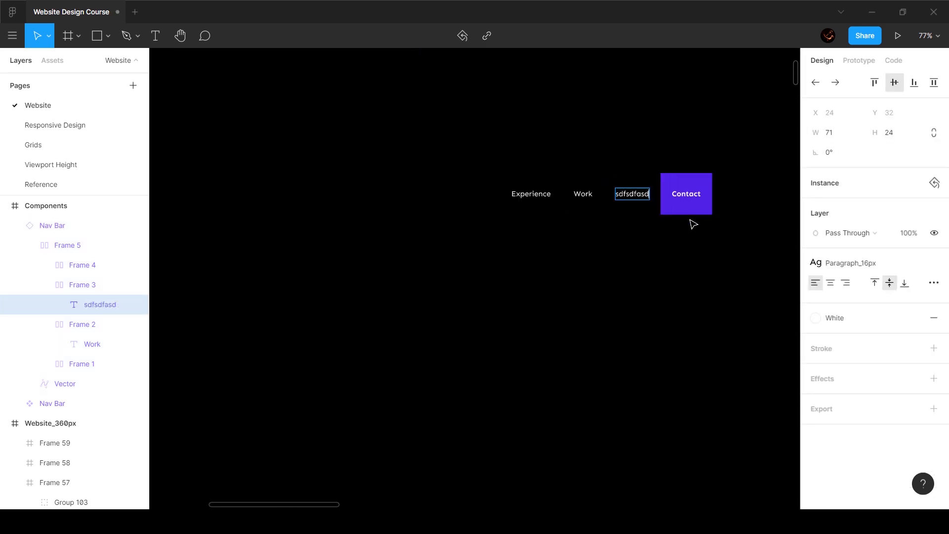
key("ctrl+z")
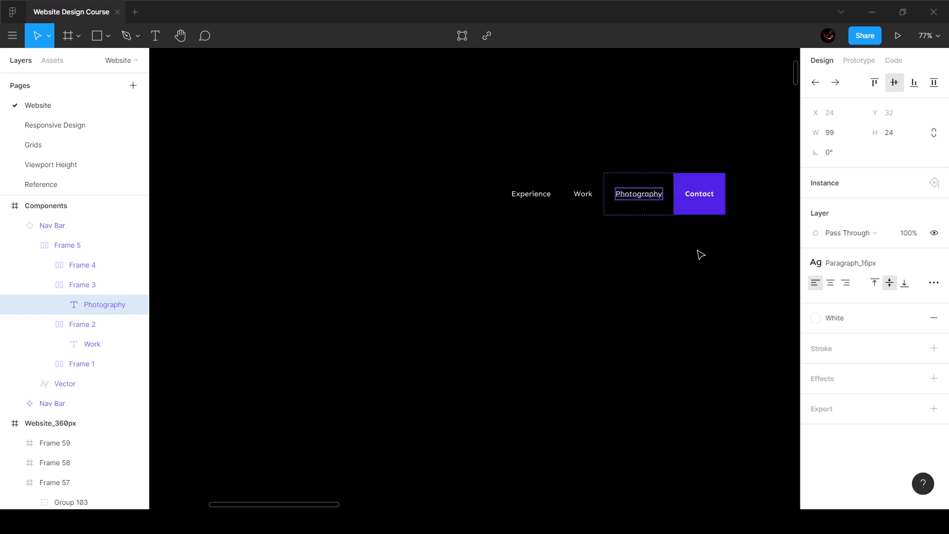
Move the Nav Bar instance into the Website_1440 page and align it to the page's left and top edges
left_click(680, 205)
scroll(680, 205, "down", 5)
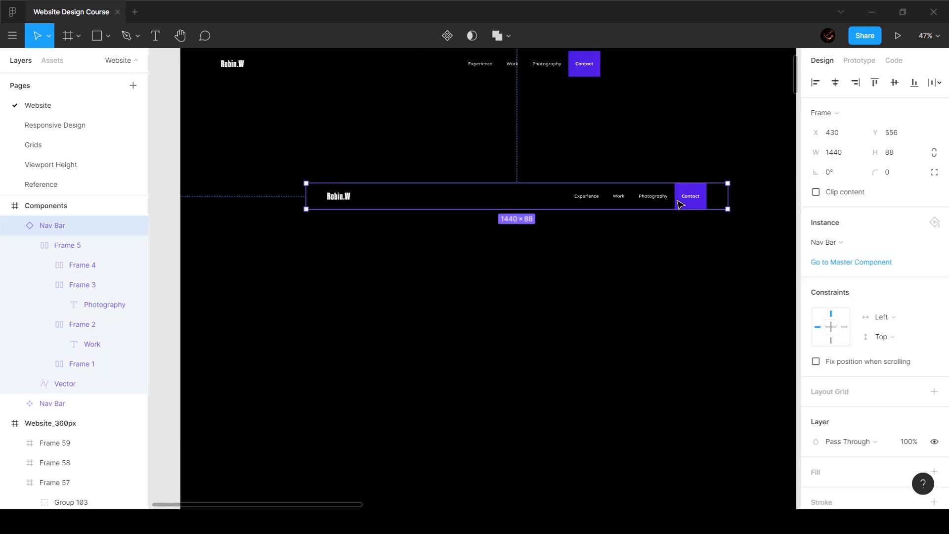
scroll(680, 205, "right", 8)
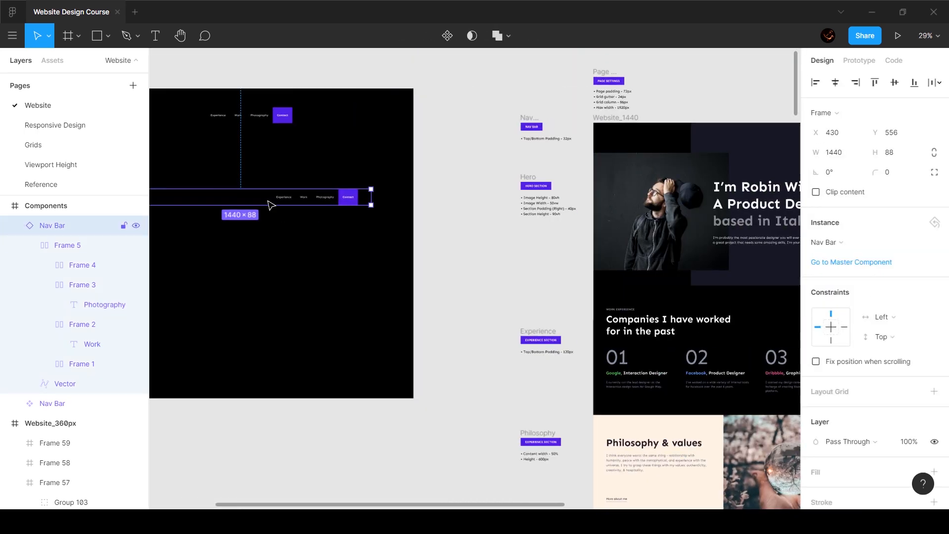
left_click_drag(242, 204, 691, 157)
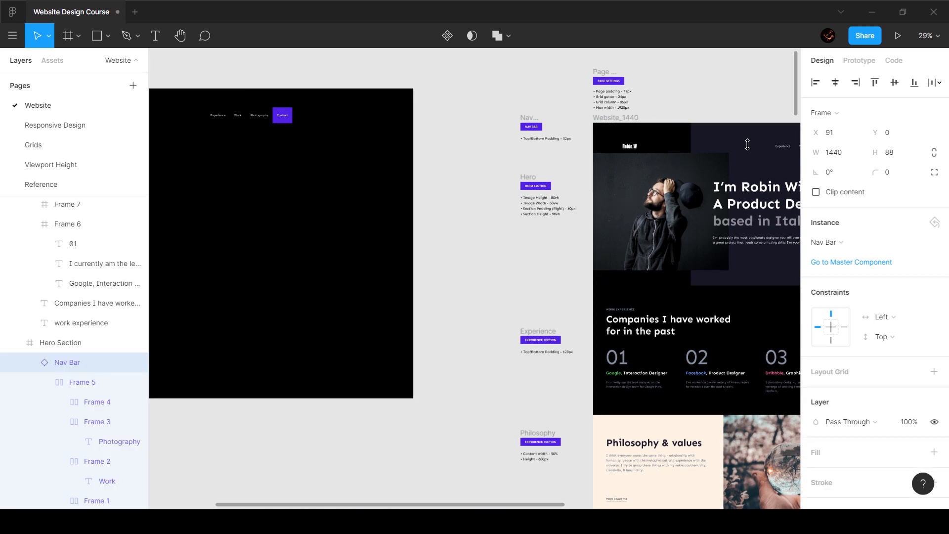
left_click(824, 82)
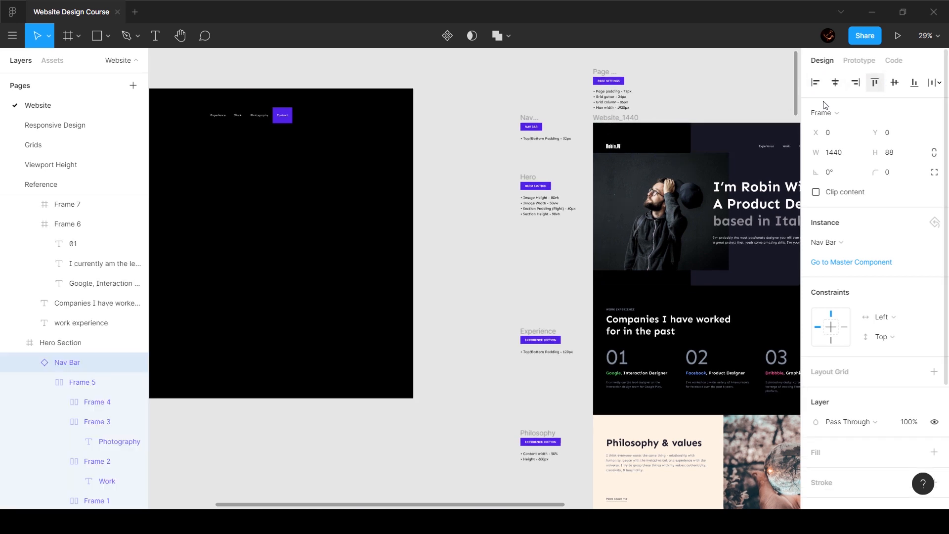
scroll(650, 106, "right", 5)
left_click(650, 106)
Examine the Skillset blocks and the project cards on the Website_1440 page as repeated elements
scroll(465, 341, "down", 3)
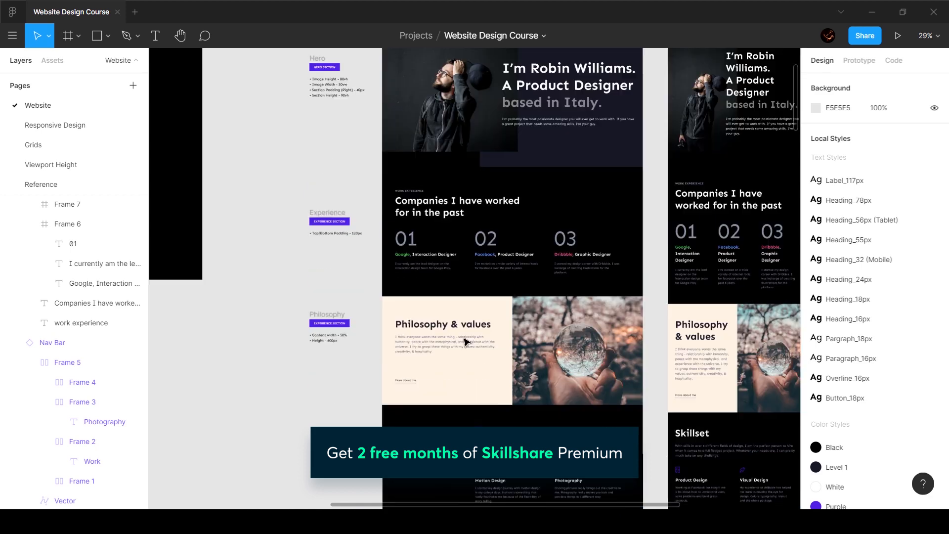
scroll(465, 341, "down", 1)
scroll(465, 341, "down", 1)
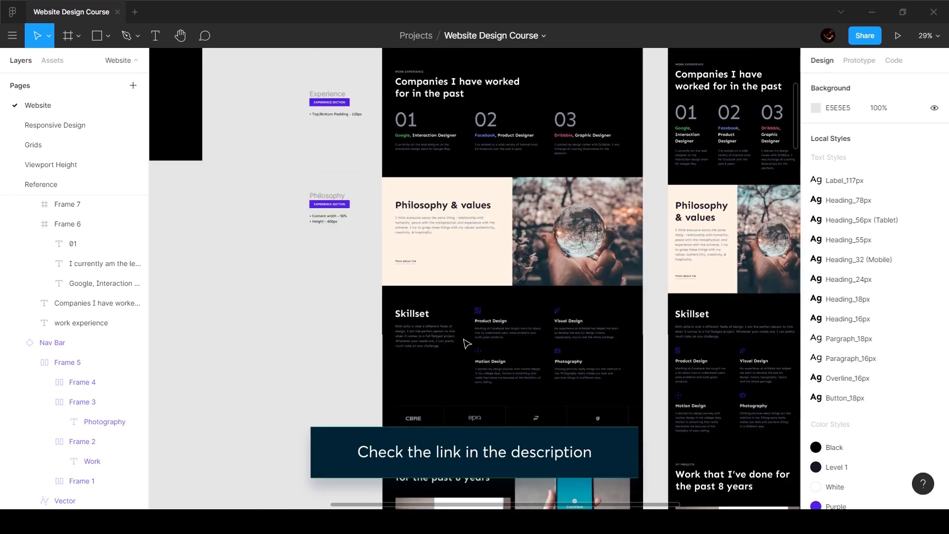
left_click(452, 332)
scroll(451, 333, "up", 5)
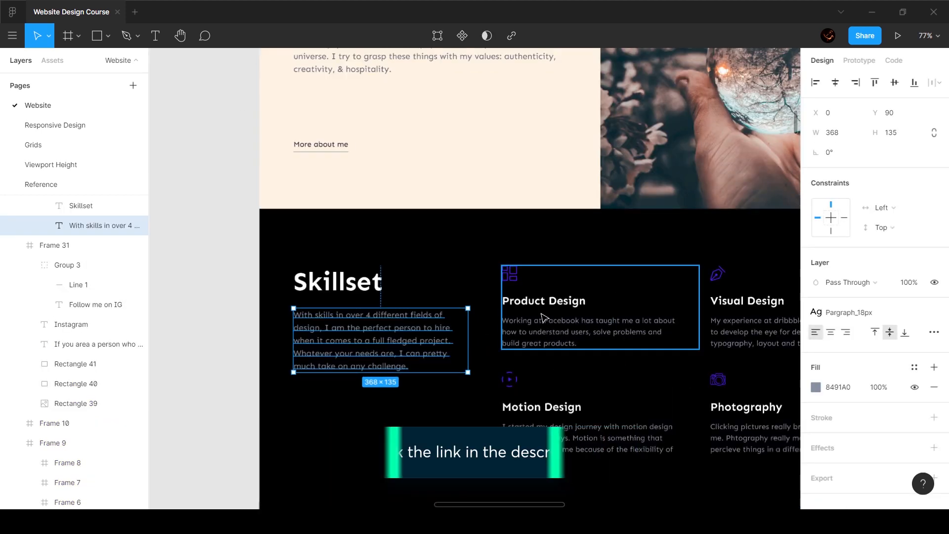
left_click(576, 332)
scroll(576, 332, "down", 6)
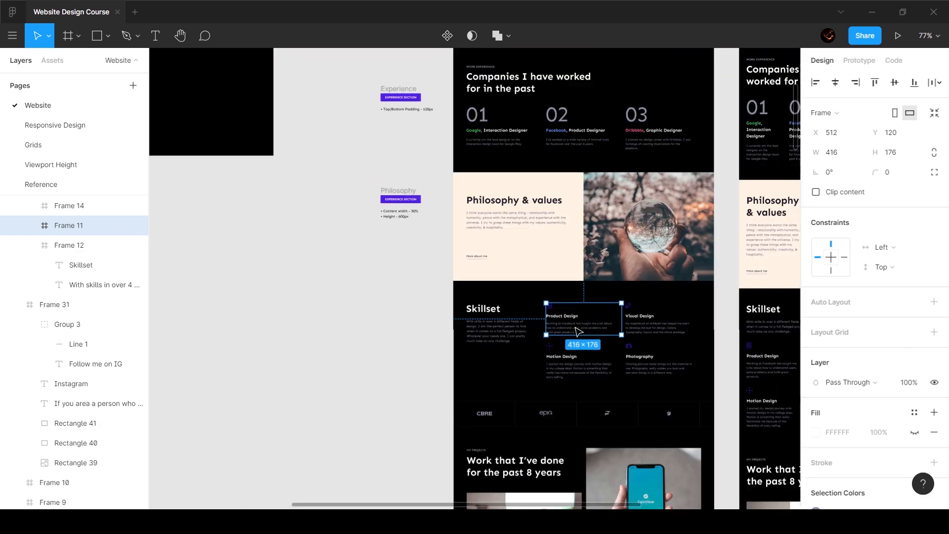
scroll(573, 331, "down", 6)
scroll(571, 330, "up", 4)
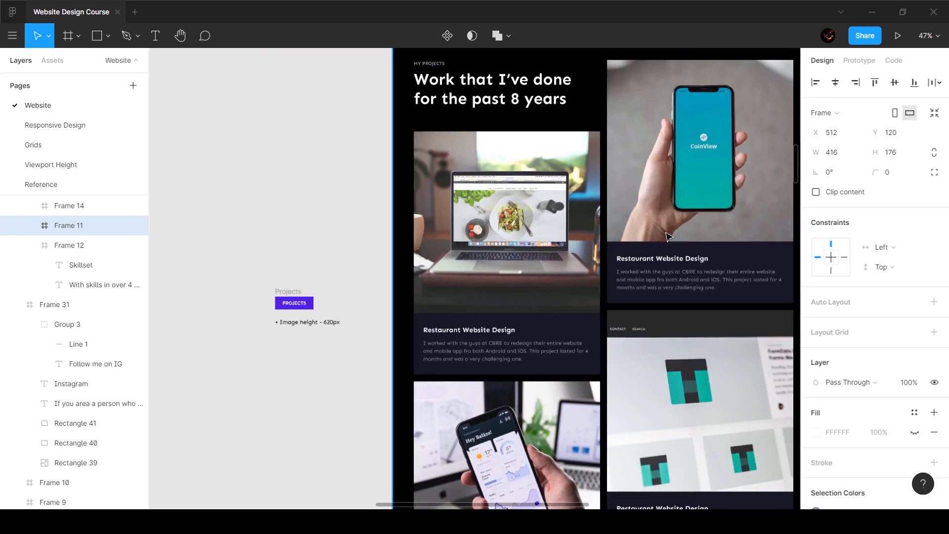
left_click(541, 287)
left_click(508, 335)
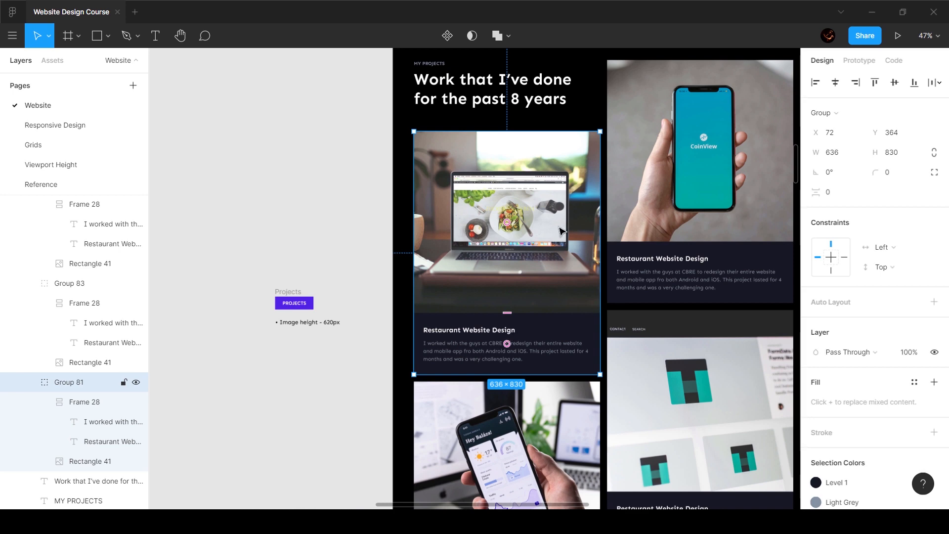
scroll(562, 231, "down", 8)
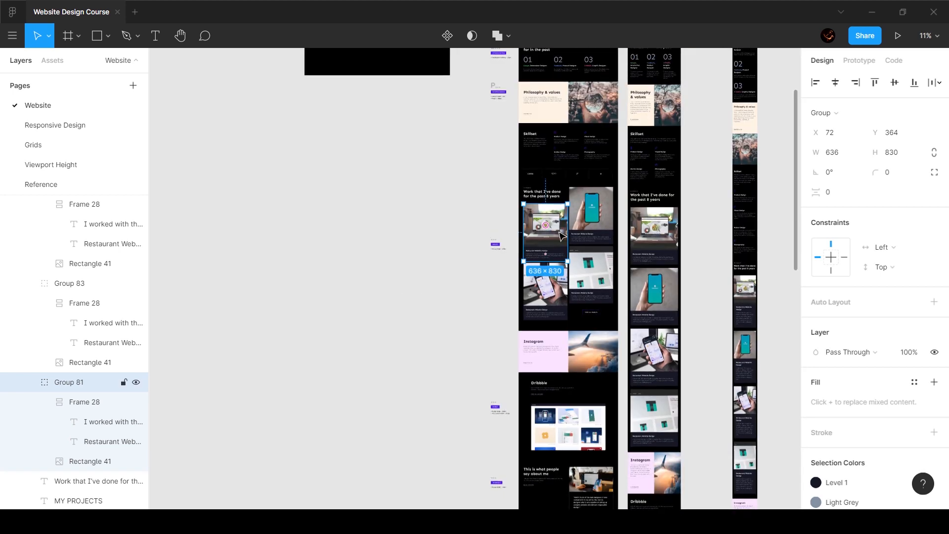
Duplicate the laptop project card from the Website_1440 page into the Components frame below the Nav Bar and convert it into a component
left_click_drag(559, 232, 364, 78, "alt")
scroll(364, 231, "up", 3)
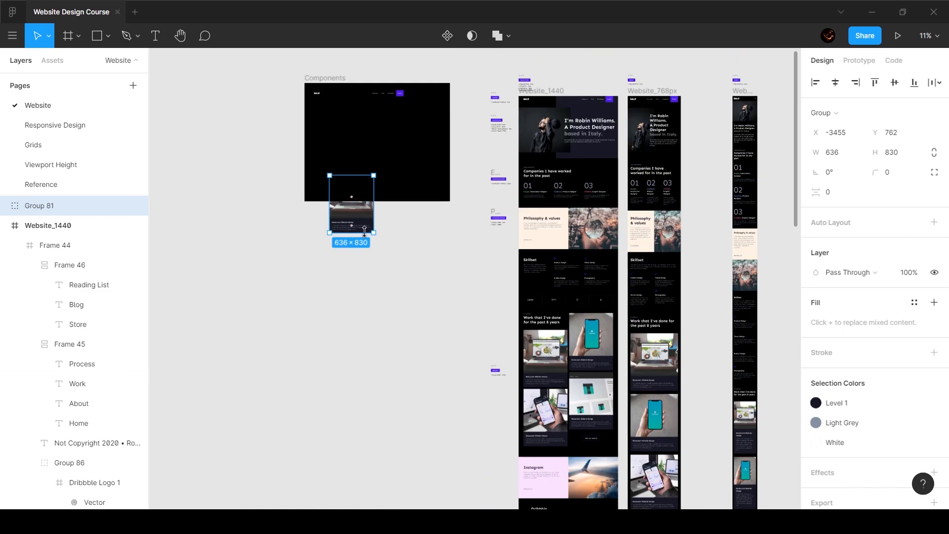
left_click_drag(365, 218, 367, 114)
scroll(336, 122, "up", 6)
key("ctrl+alt+k")
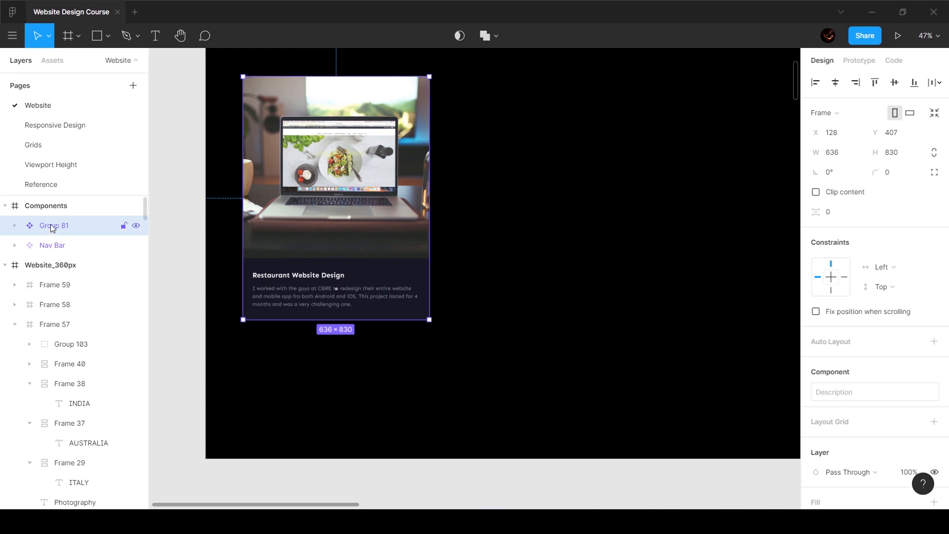
Delete the original laptop project card from the projects section of the Website_1440 page
scroll(374, 218, "down", 5)
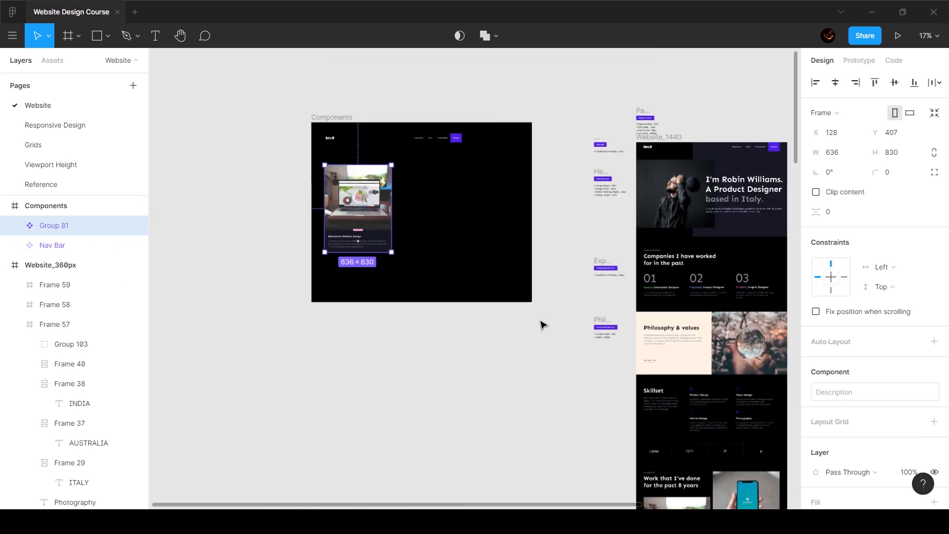
scroll(710, 406, "down", 3)
left_click(684, 433)
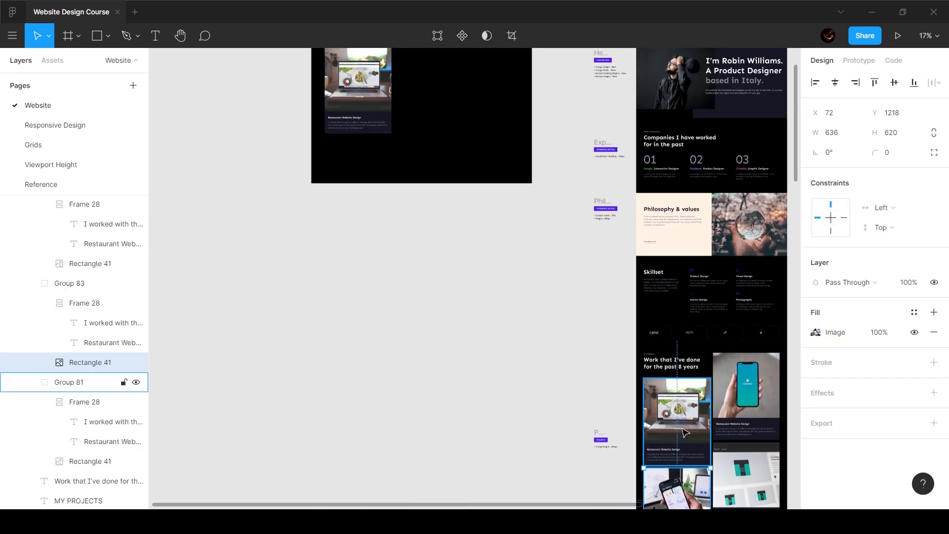
key("Delete")
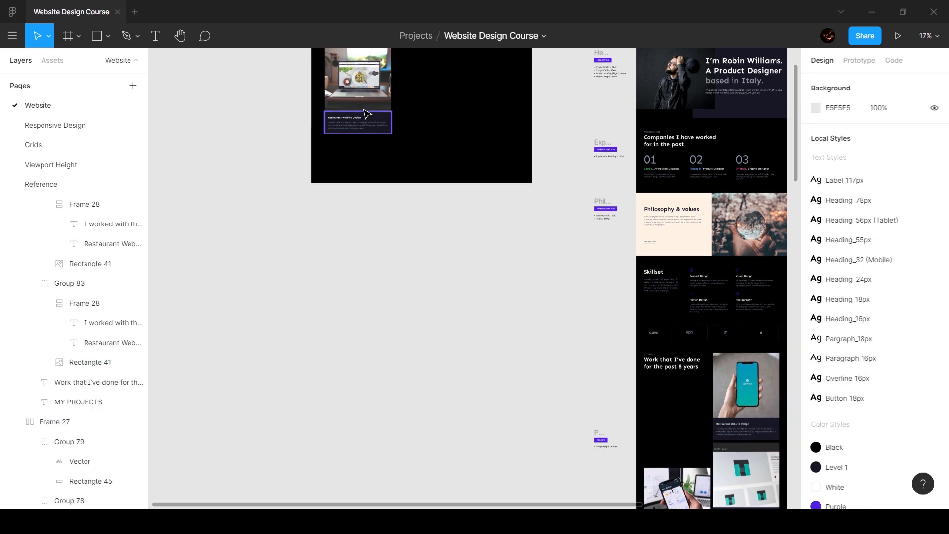
Place an instance of the project card component in the empty card slot of the Website_1440 projects section
left_click(354, 102, "ctrl")
key("Escape")
left_click(354, 94)
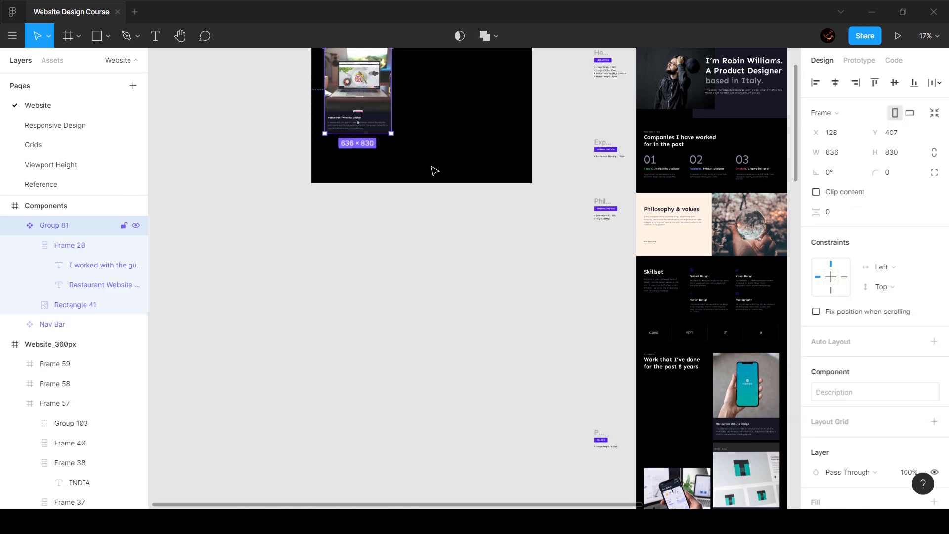
left_click_drag(434, 171, 692, 421)
Align the project card instance under the projects heading at X 72, Y 364
scroll(322, 150, "up", 5)
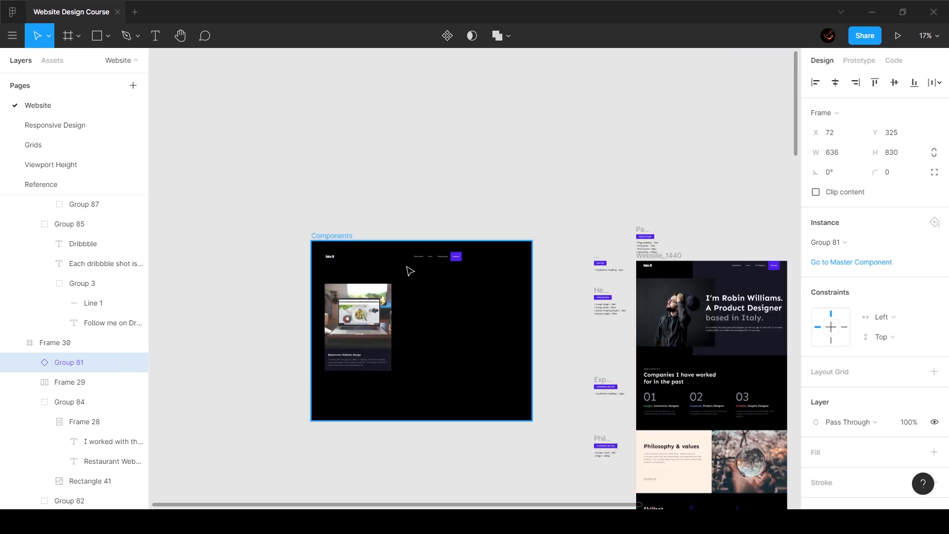
scroll(713, 340, "down", 5)
scroll(712, 340, "up", 5)
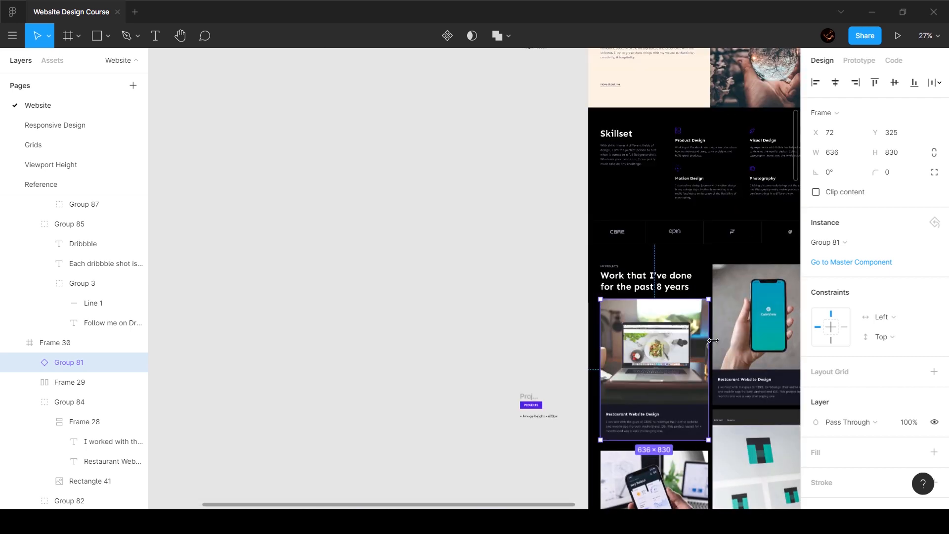
left_click_drag(712, 340, 647, 265)
key("shift+Down")
key("shift+Down")
key("shift+Down")
key("shift+Down")
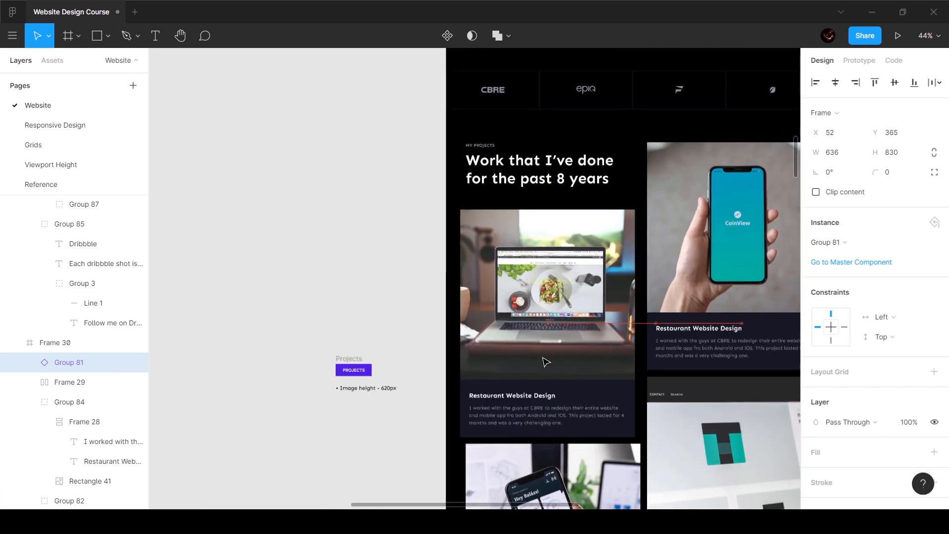
left_click_drag(551, 359, 551, 359)
key("Up")
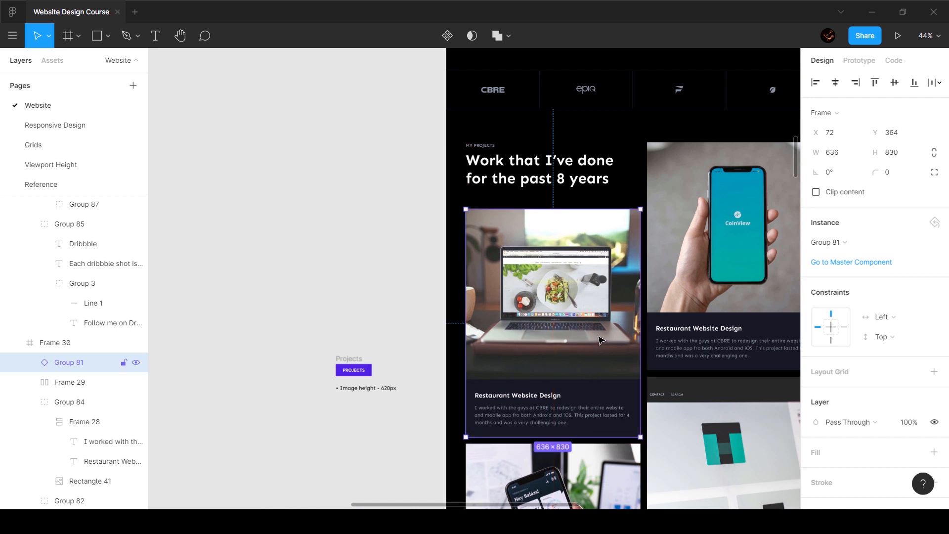
Examine the View All Projects button and the Instagram section's follow link as candidates for components
scroll(599, 340, "down", 6)
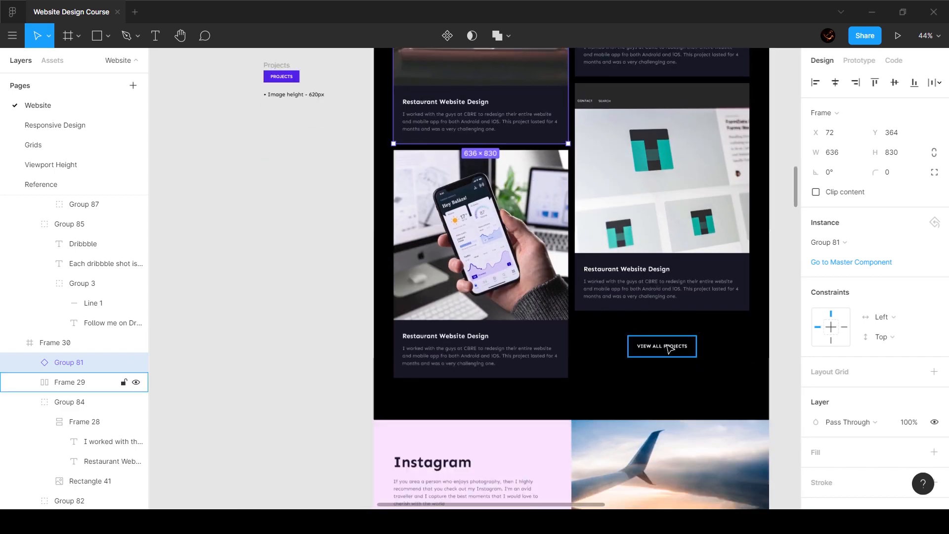
left_click(669, 348)
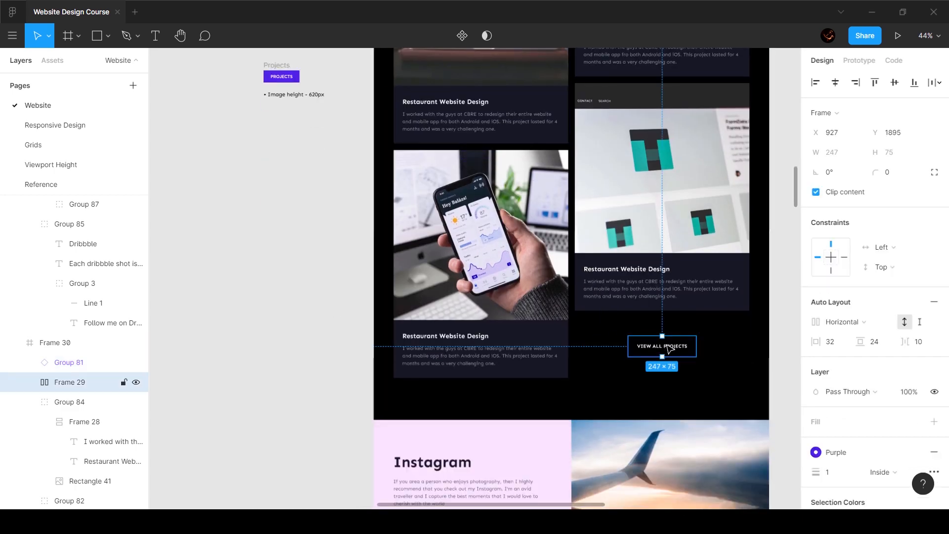
scroll(669, 348, "down", 6)
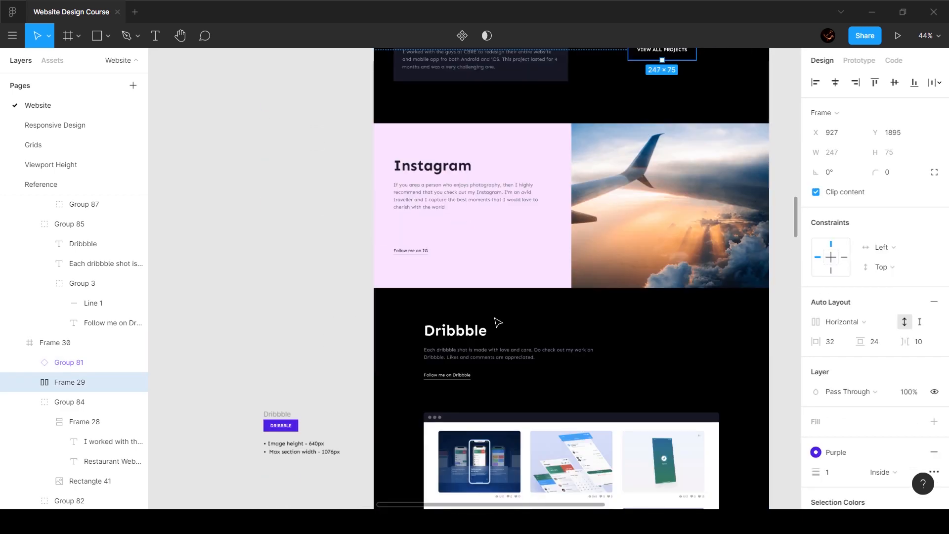
scroll(402, 250, "up", 5)
left_click(440, 221)
left_click(436, 257)
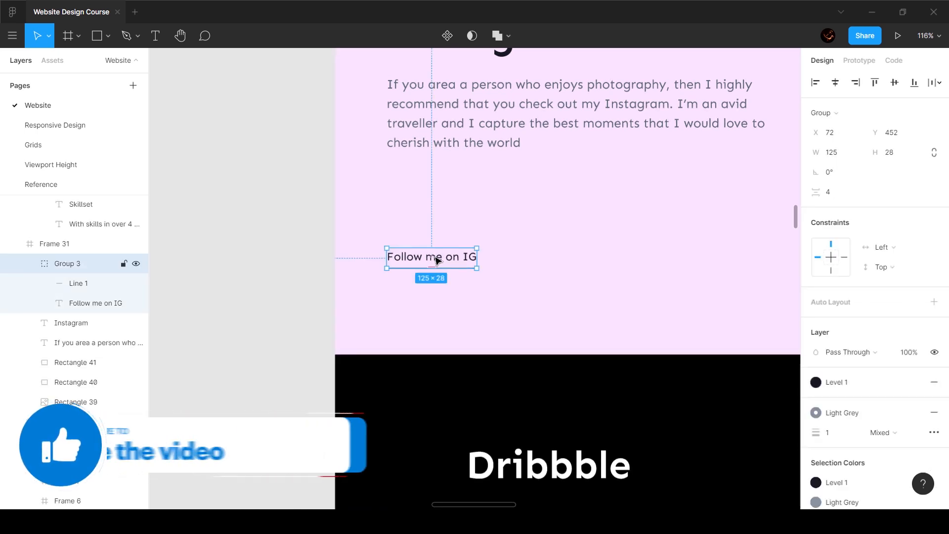
Examine the testimonial cards, the contact form with its button, and the footer on the Website_1440 page as component candidates
scroll(514, 260, "down", 5)
scroll(567, 268, "down", 15)
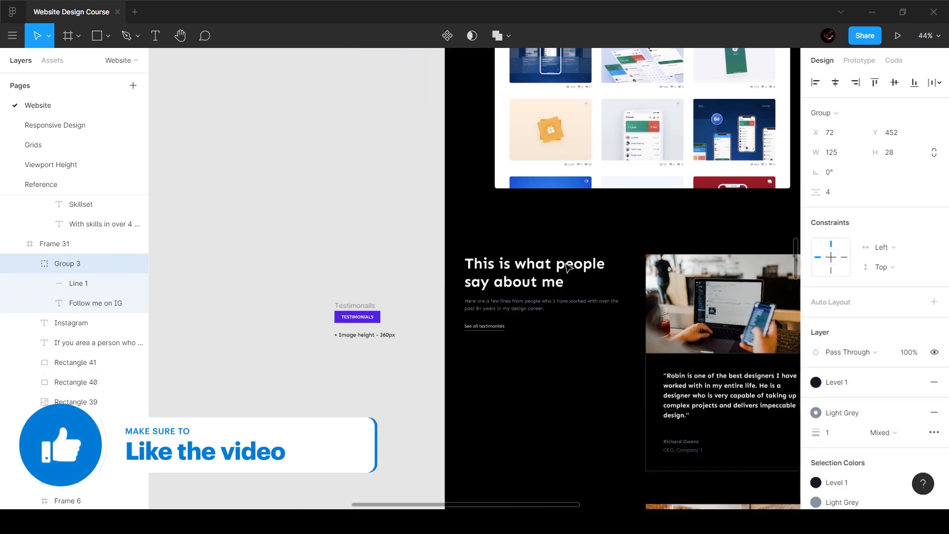
scroll(568, 267, "right", 4)
left_click(430, 268)
scroll(430, 268, "down", 10)
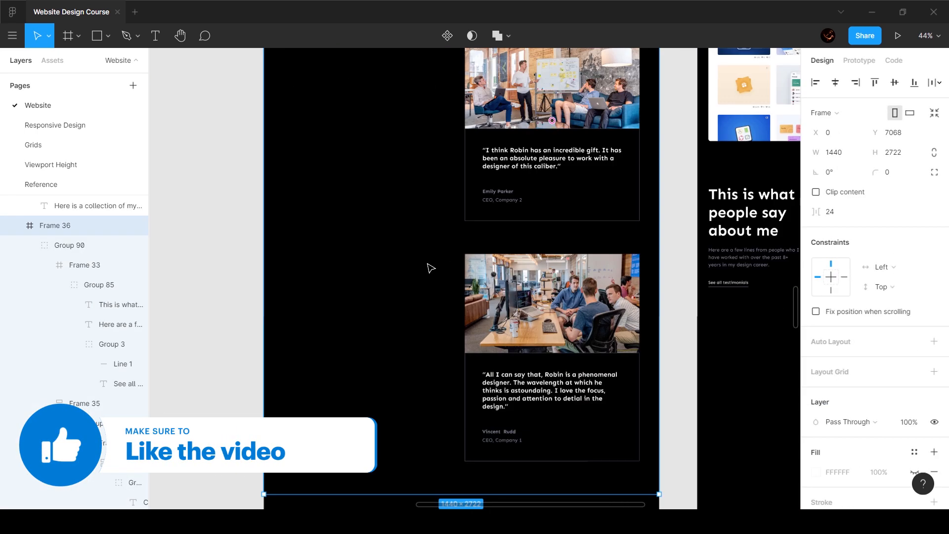
scroll(429, 268, "down", 4)
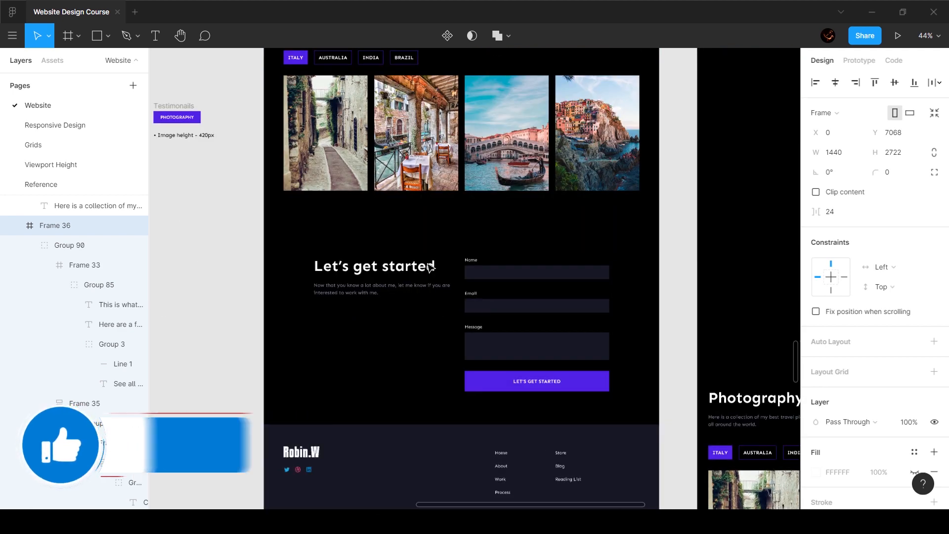
left_click(605, 380, "ctrl")
scroll(612, 374, "down", 3)
left_click(619, 366)
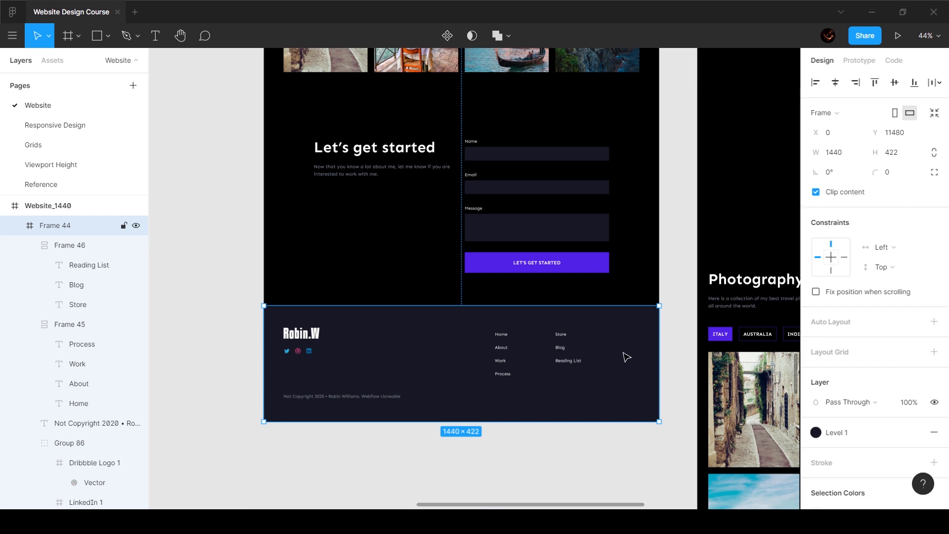
Review the Components frame holding the Nav Bar and project card components
scroll(636, 301, "up", 8)
scroll(638, 304, "down", 3, "ctrl")
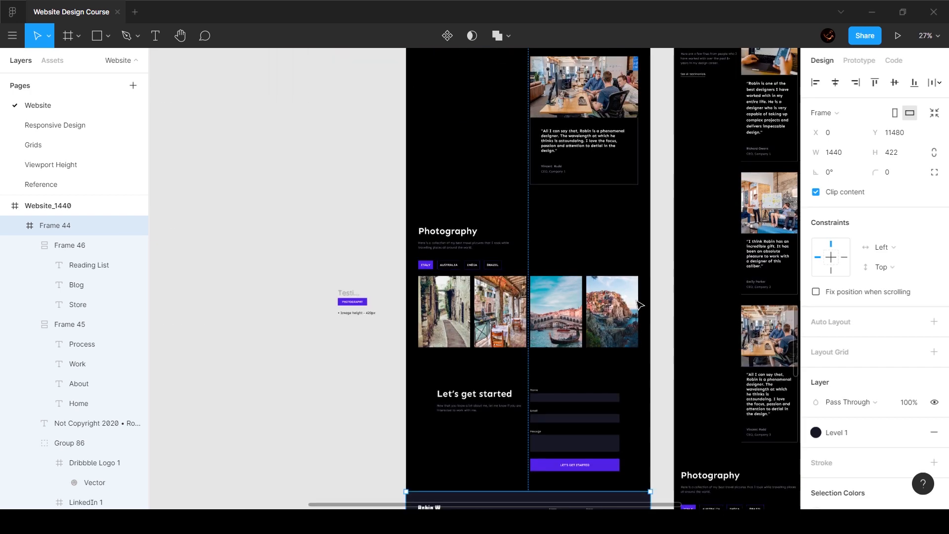
scroll(640, 304, "up", 5)
scroll(640, 305, "up", 10)
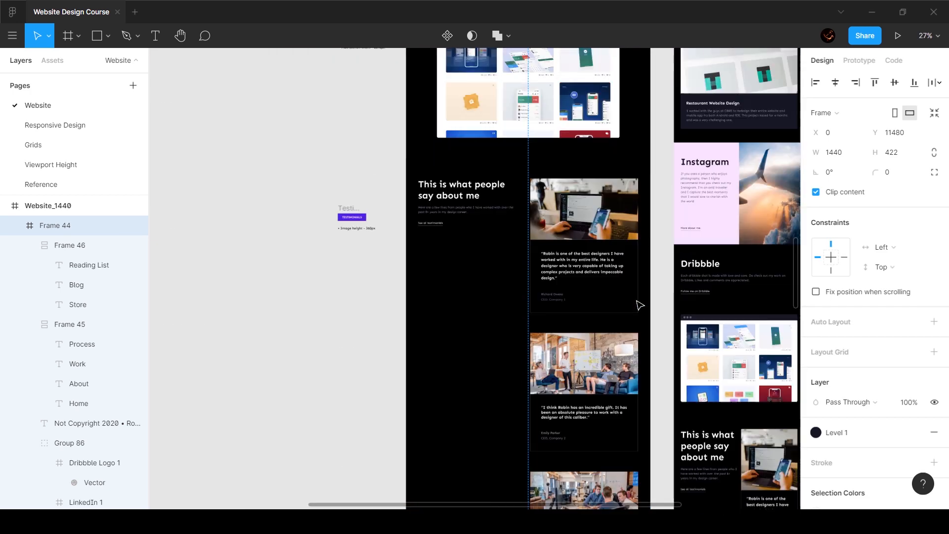
scroll(640, 305, "down", 3, "ctrl")
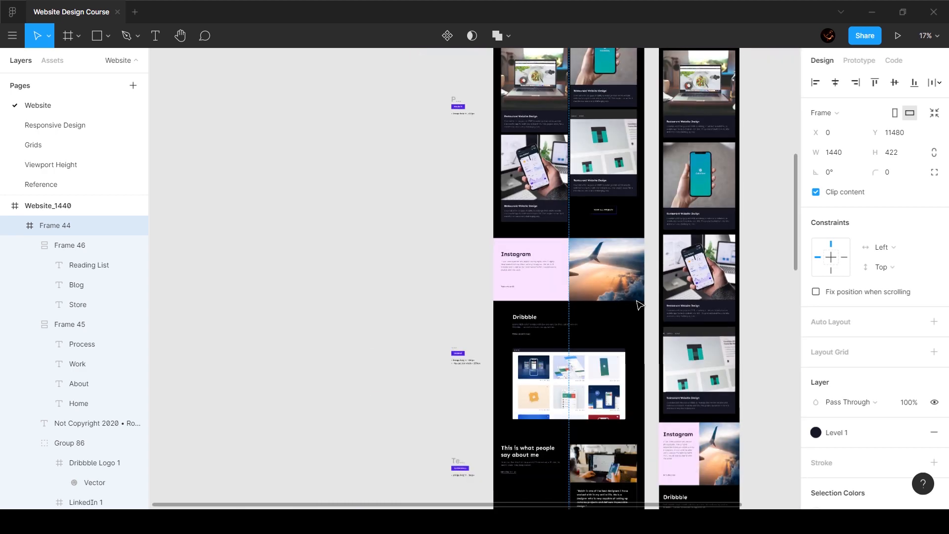
scroll(640, 305, "up", 15)
scroll(640, 304, "left", 5)
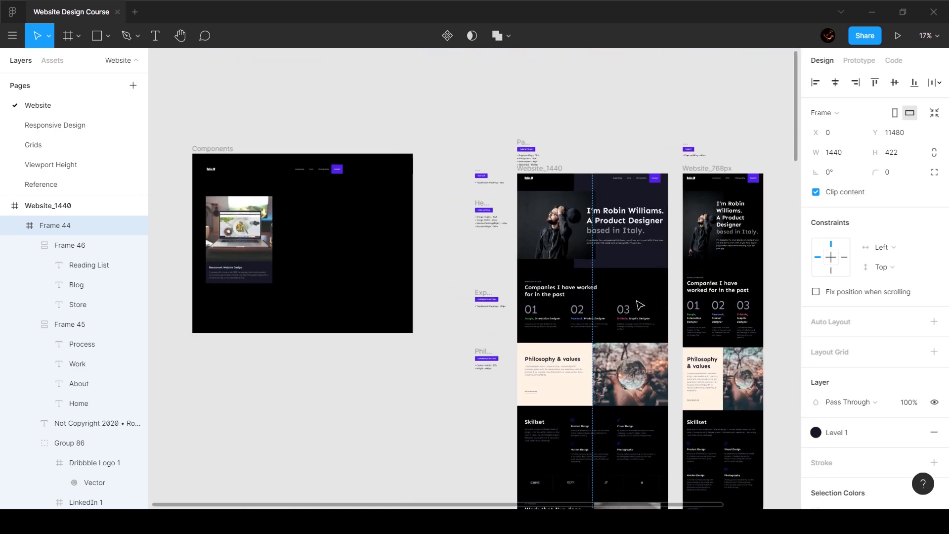
scroll(364, 272, "up", 3, "ctrl")
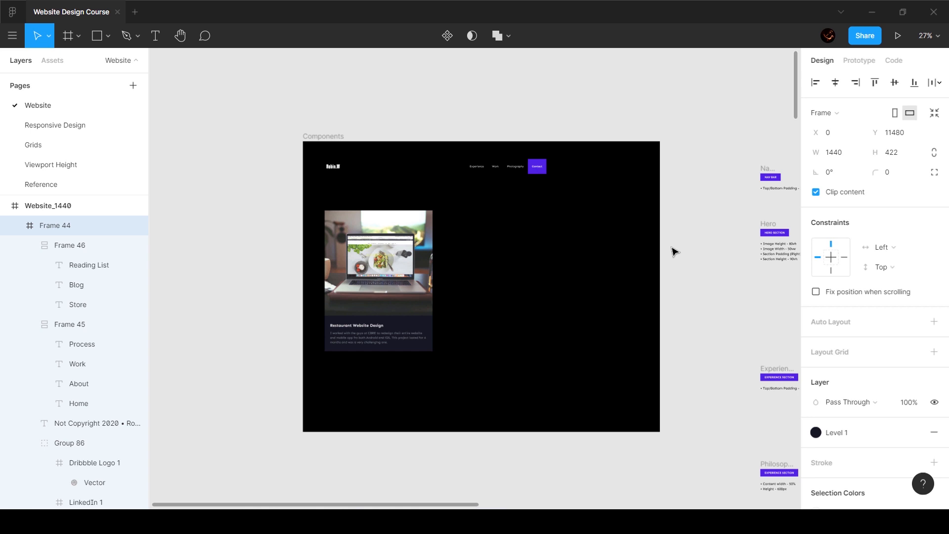
Compare the Website_1440, Website_768px and Website_360px layouts side by side
scroll(675, 252, "right", 20)
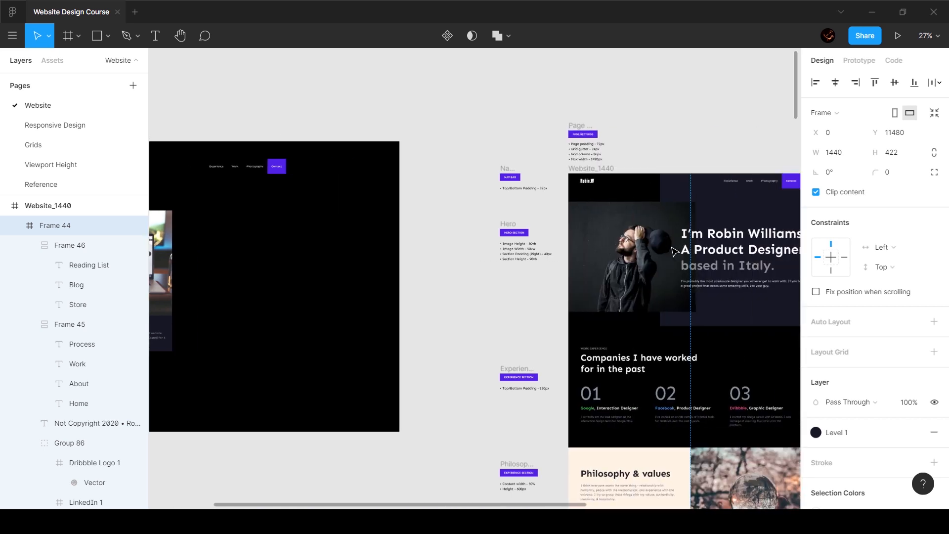
scroll(596, 315, "down", 3)
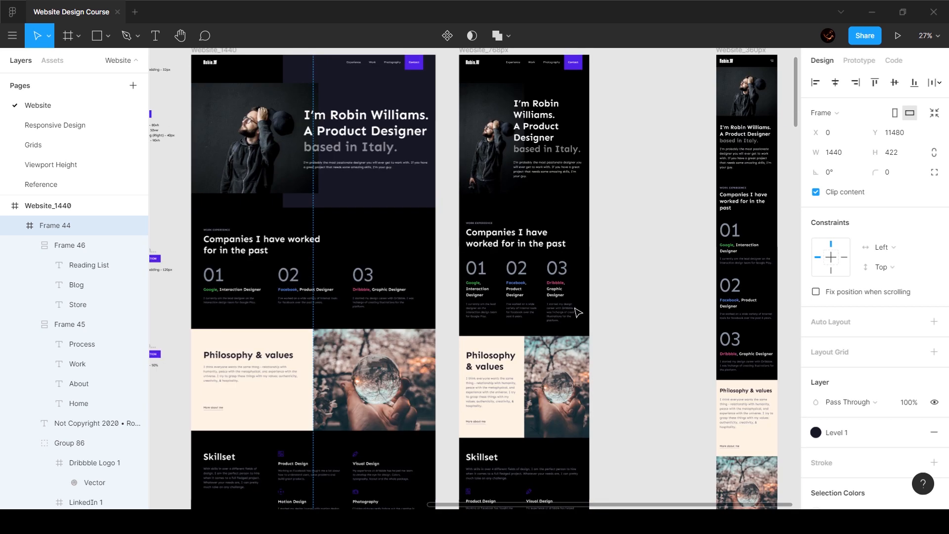
scroll(564, 287, "right", 8)
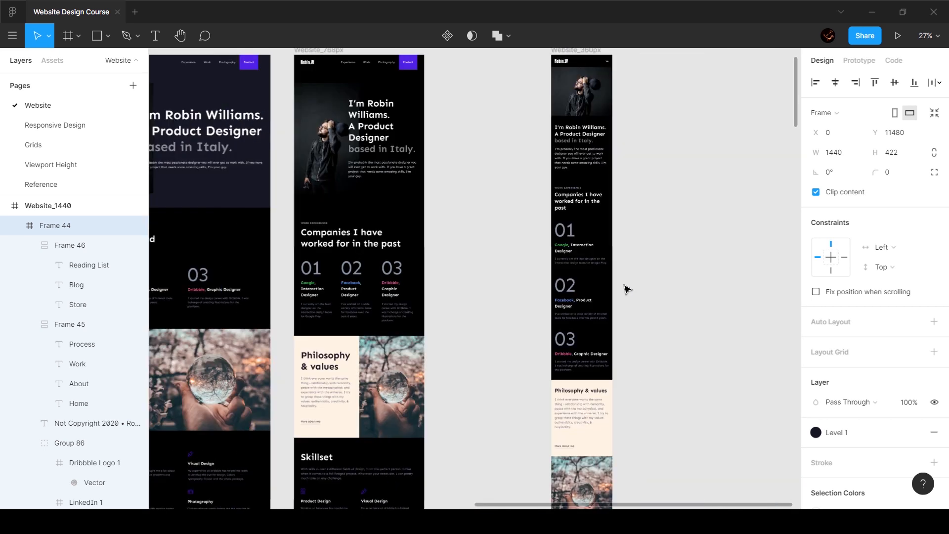
scroll(535, 253, "left", 6)
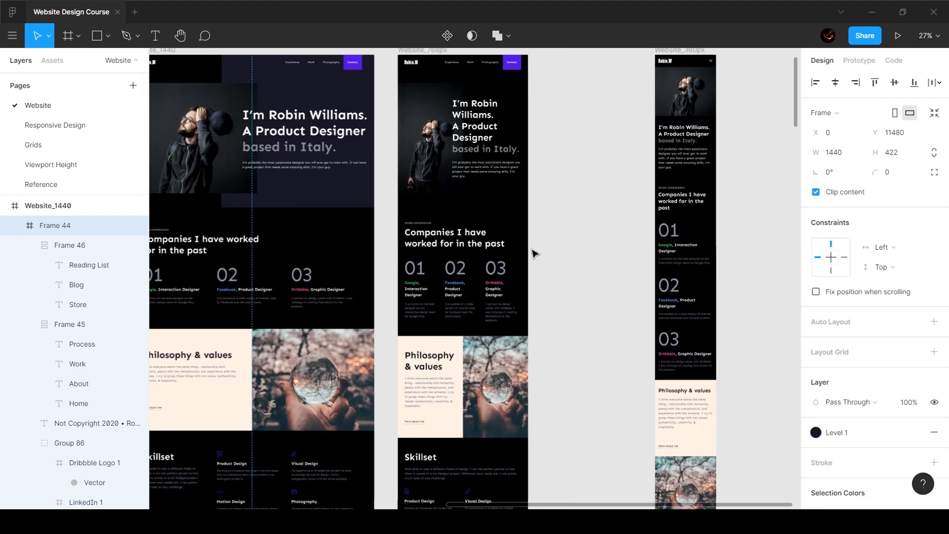